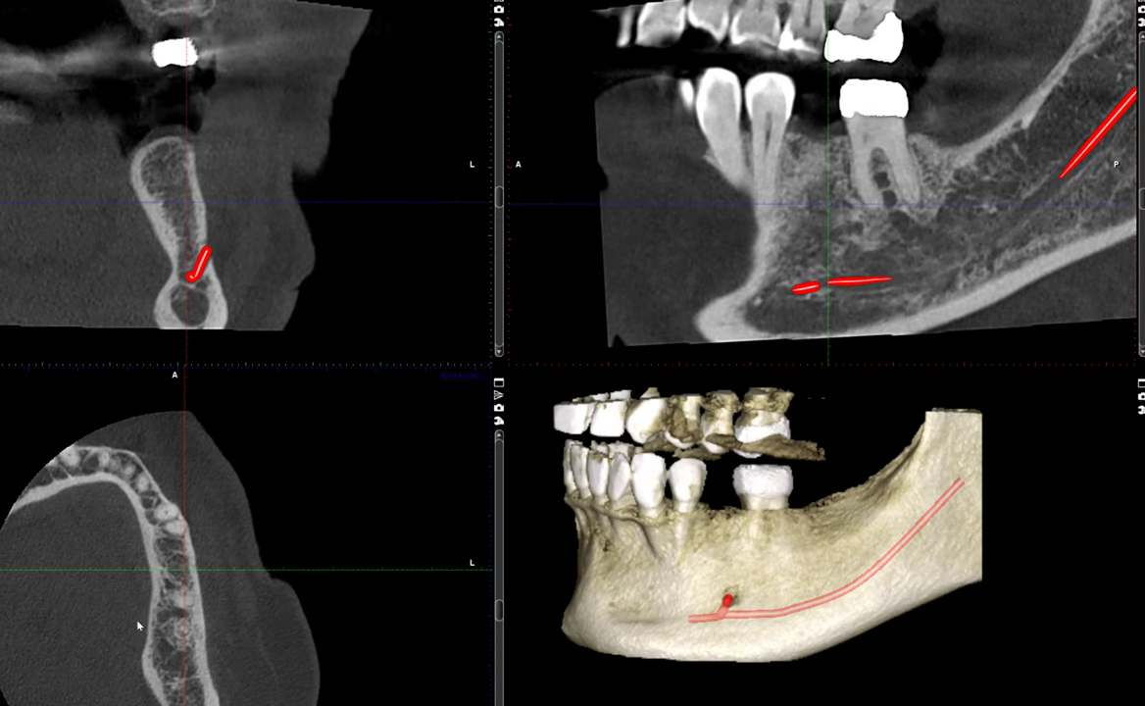
Examine the axial slices from the upper teeth down through the lower tooth roots to the mental foramen.
drag(504, 608, 501, 520)
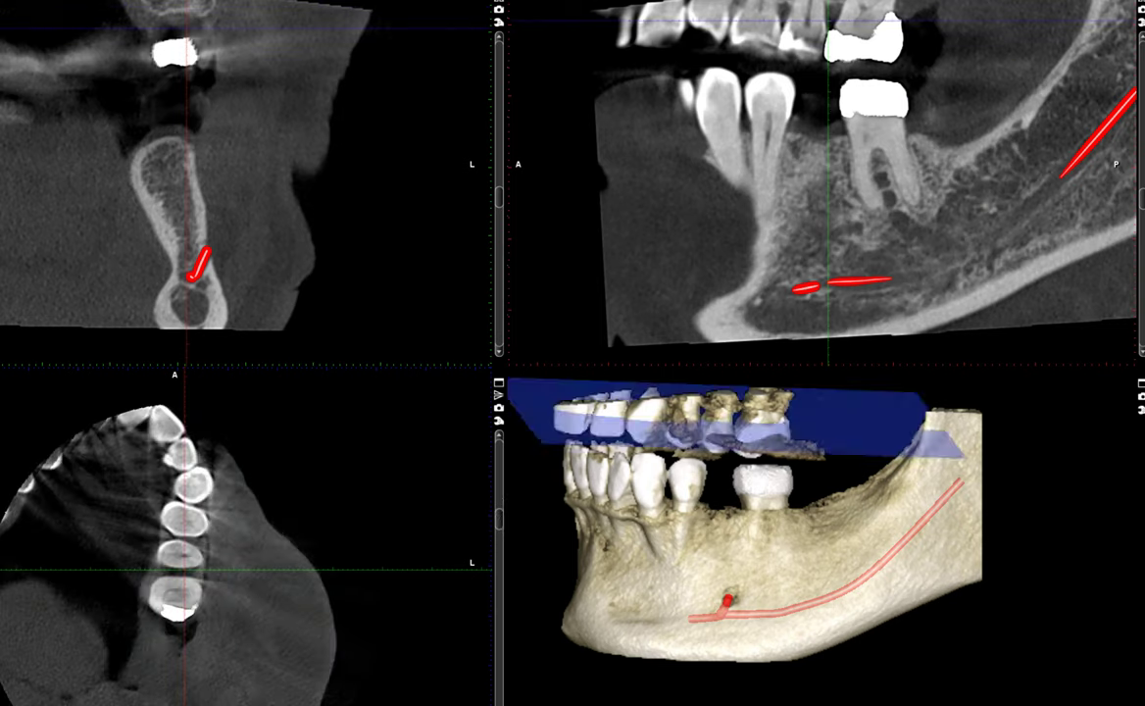
drag(834, 583, 833, 571)
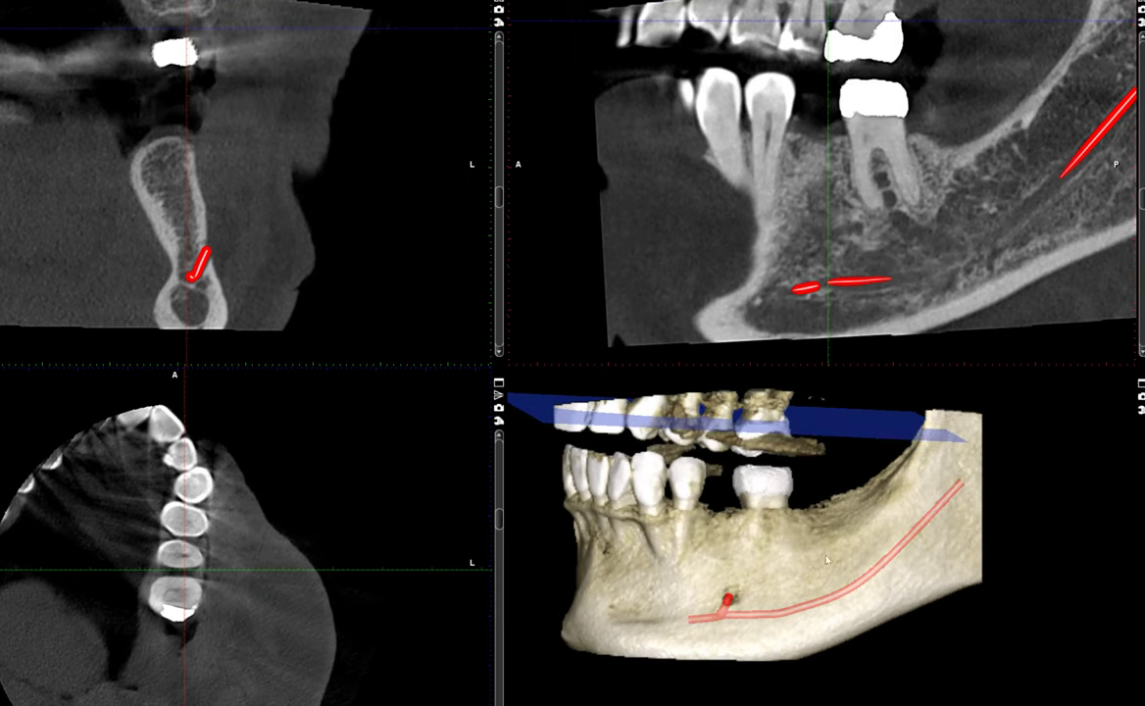
drag(502, 524, 501, 568)
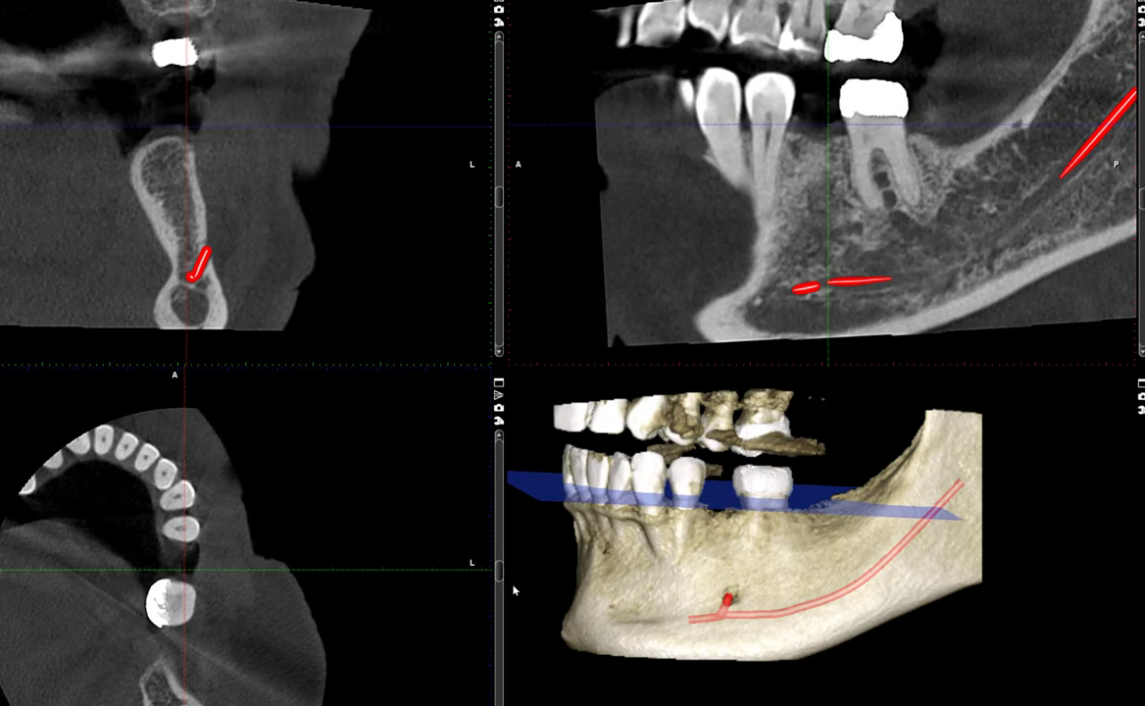
drag(499, 577, 500, 595)
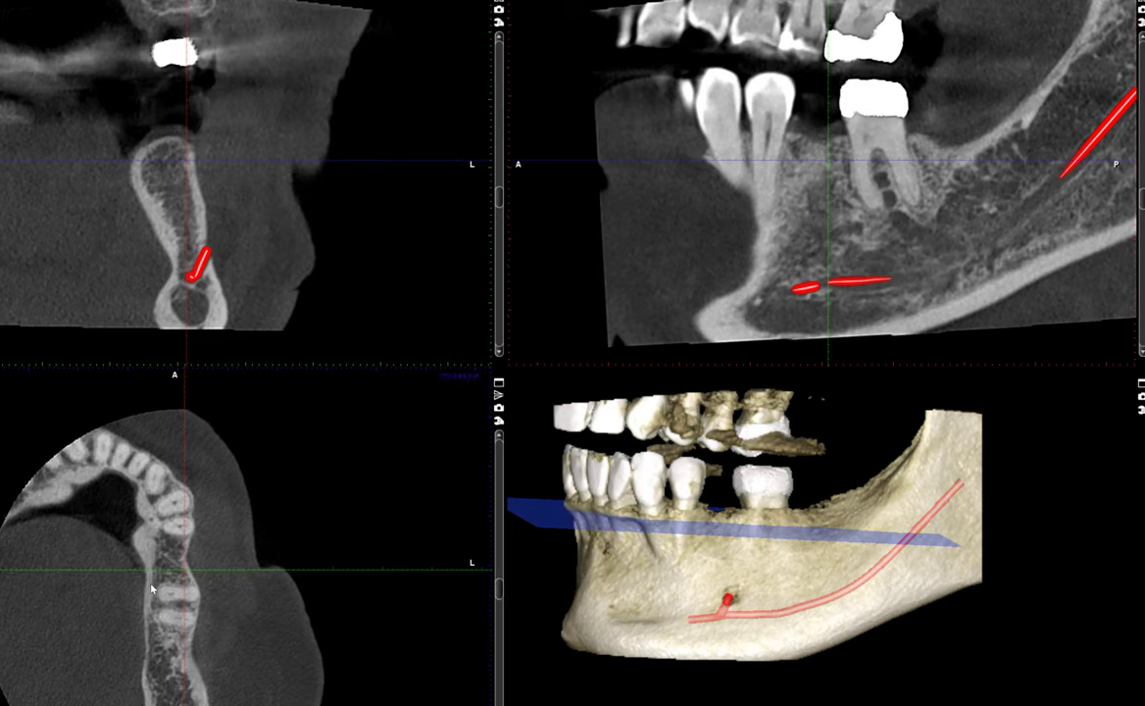
scroll(180, 563, up, 3)
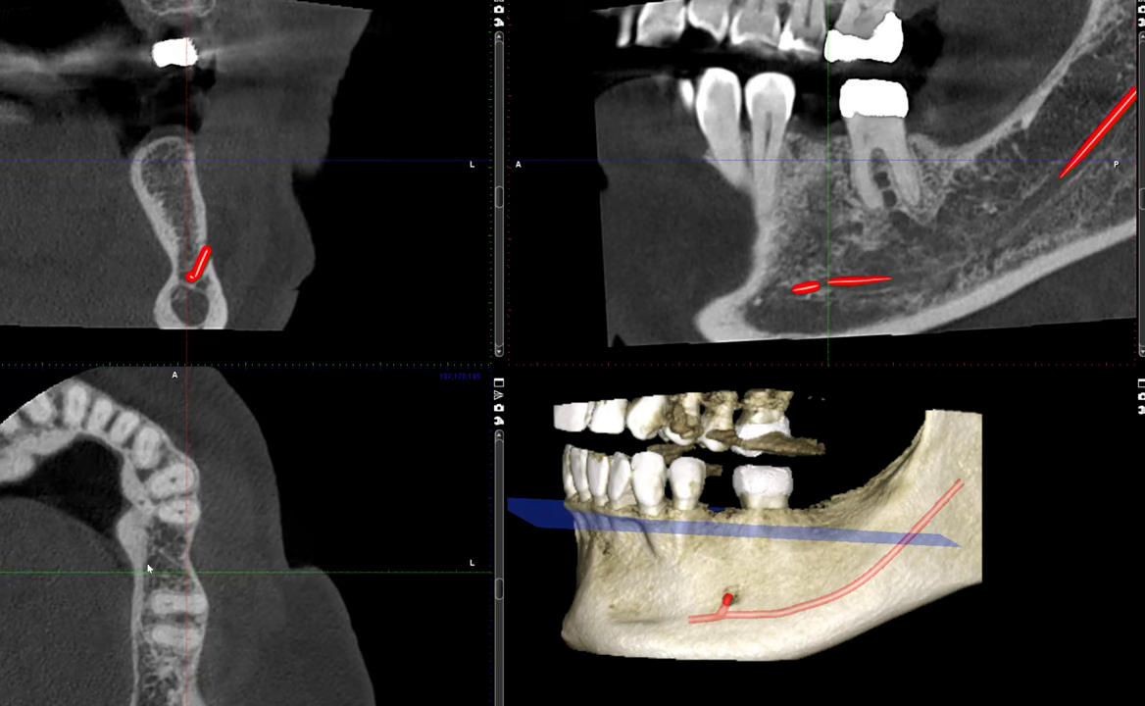
scroll(181, 561, up, 1)
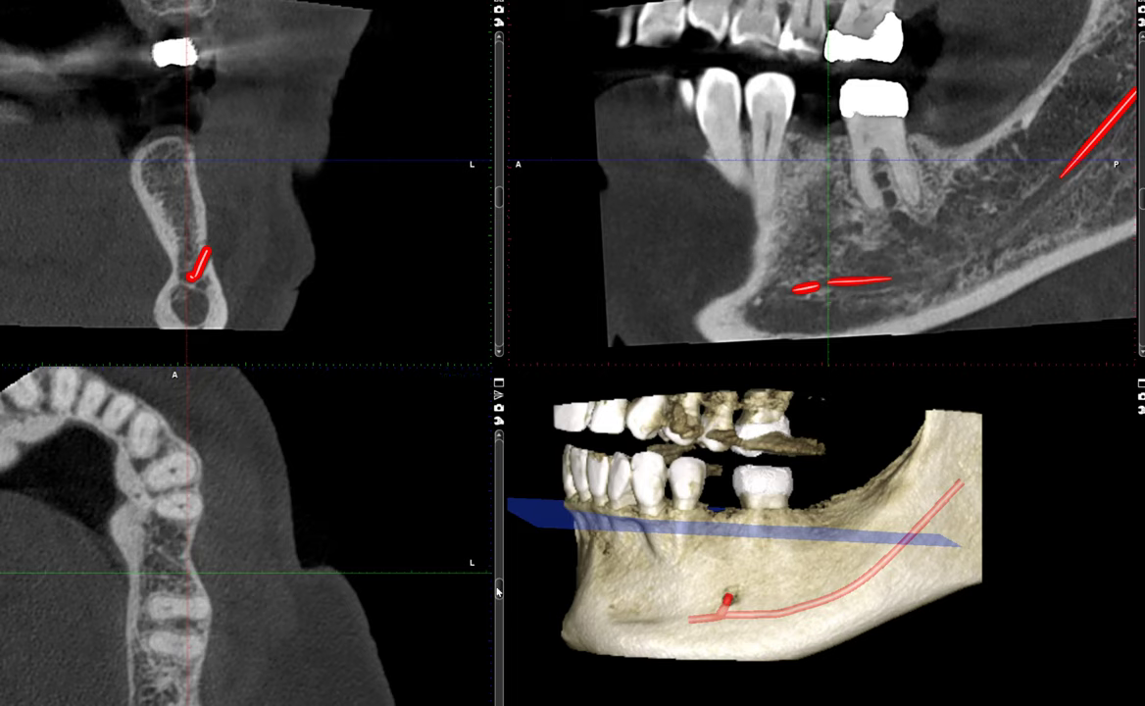
drag(499, 586, 499, 606)
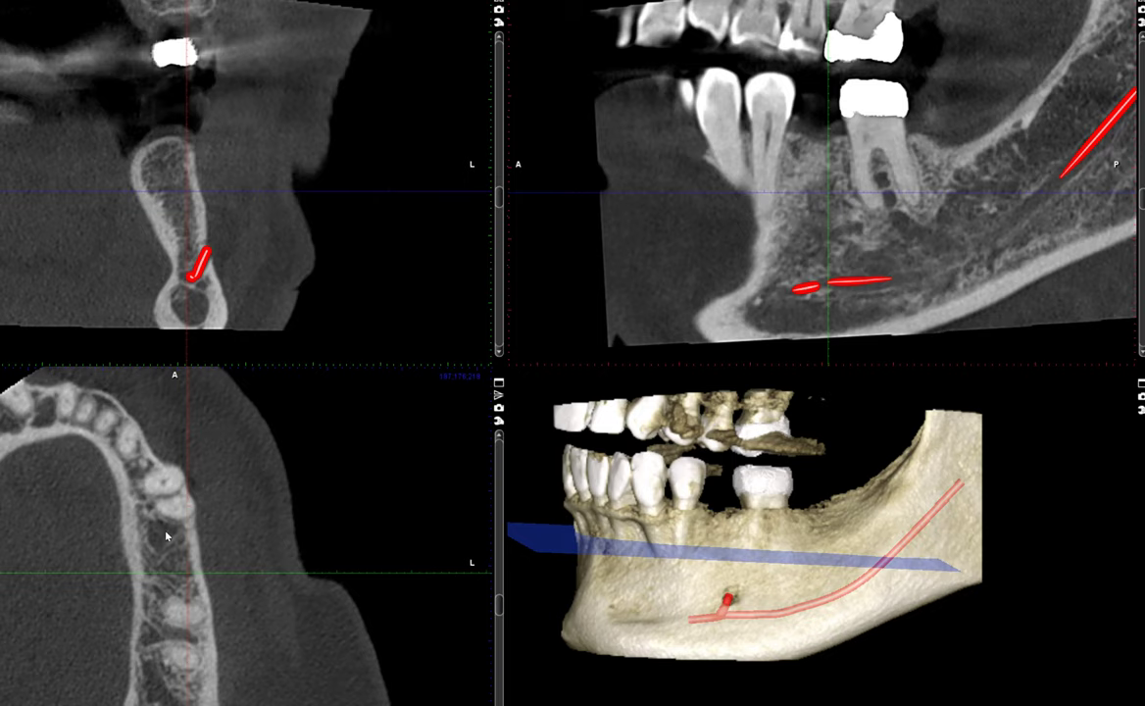
drag(504, 608, 499, 613)
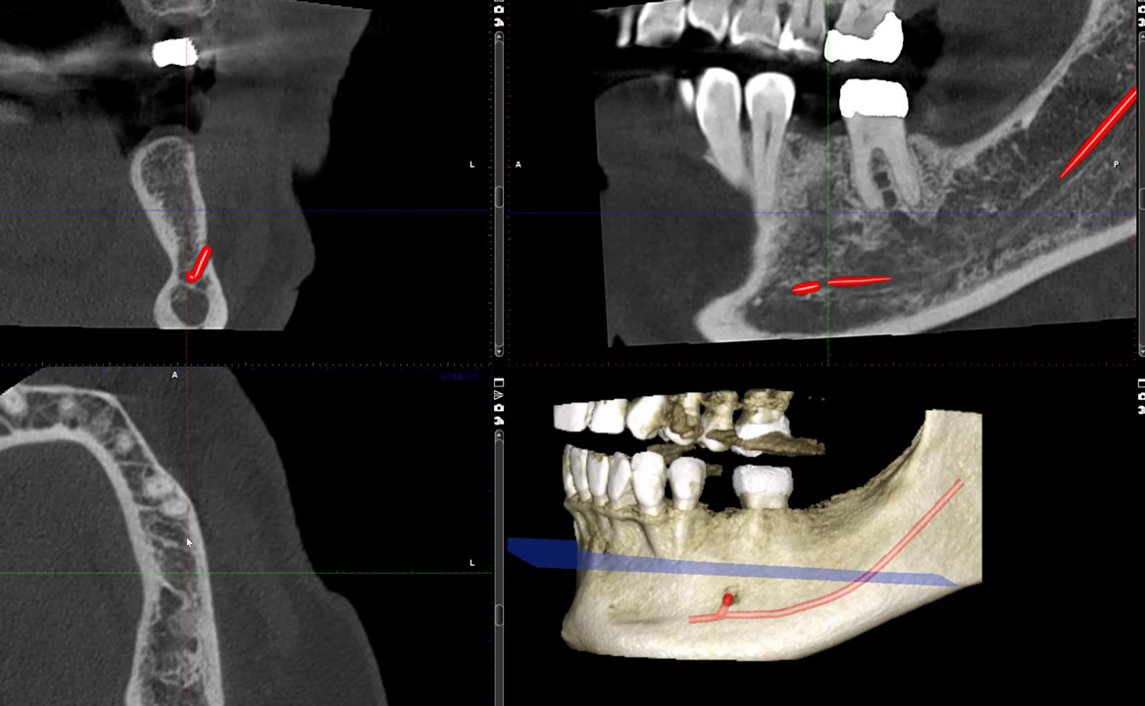
drag(503, 616, 504, 647)
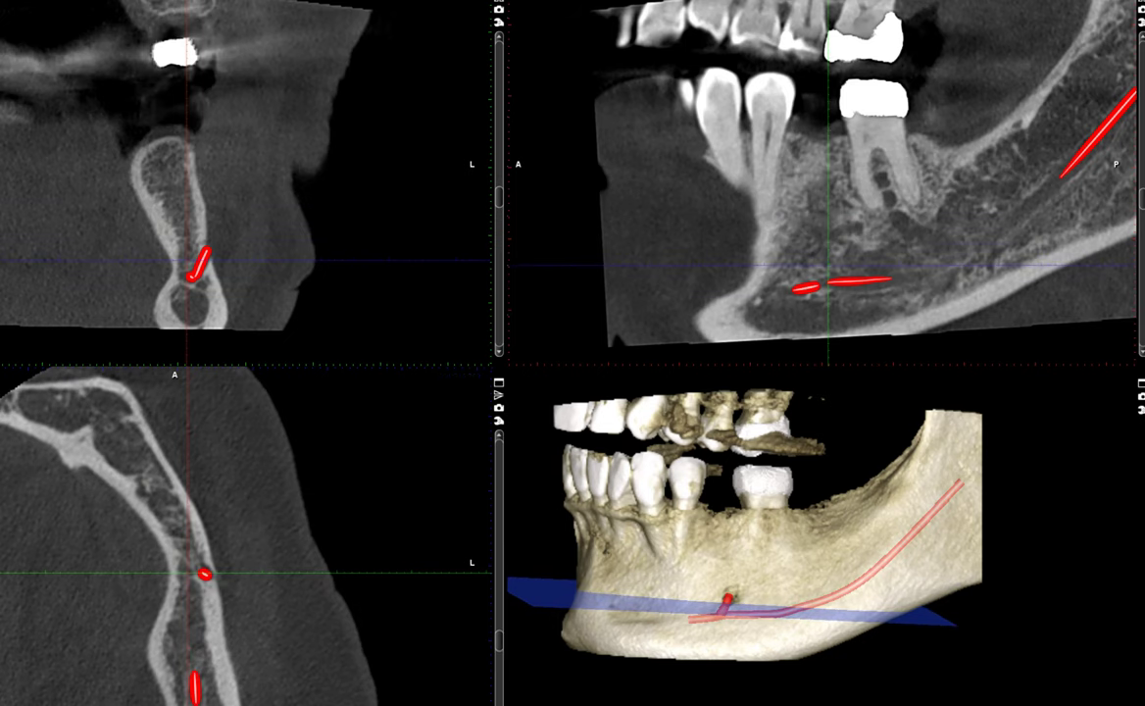
Hide the traced nerve canal and lower the axial slice to just below the mental foramen.
key(Delete)
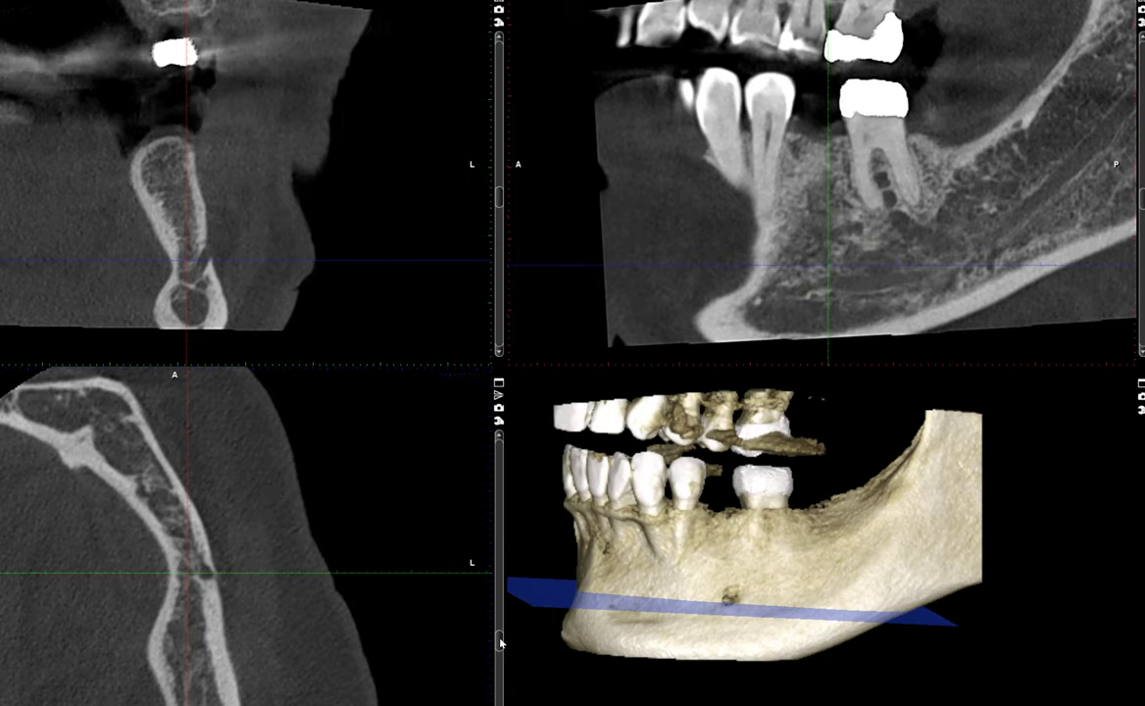
drag(502, 643, 500, 655)
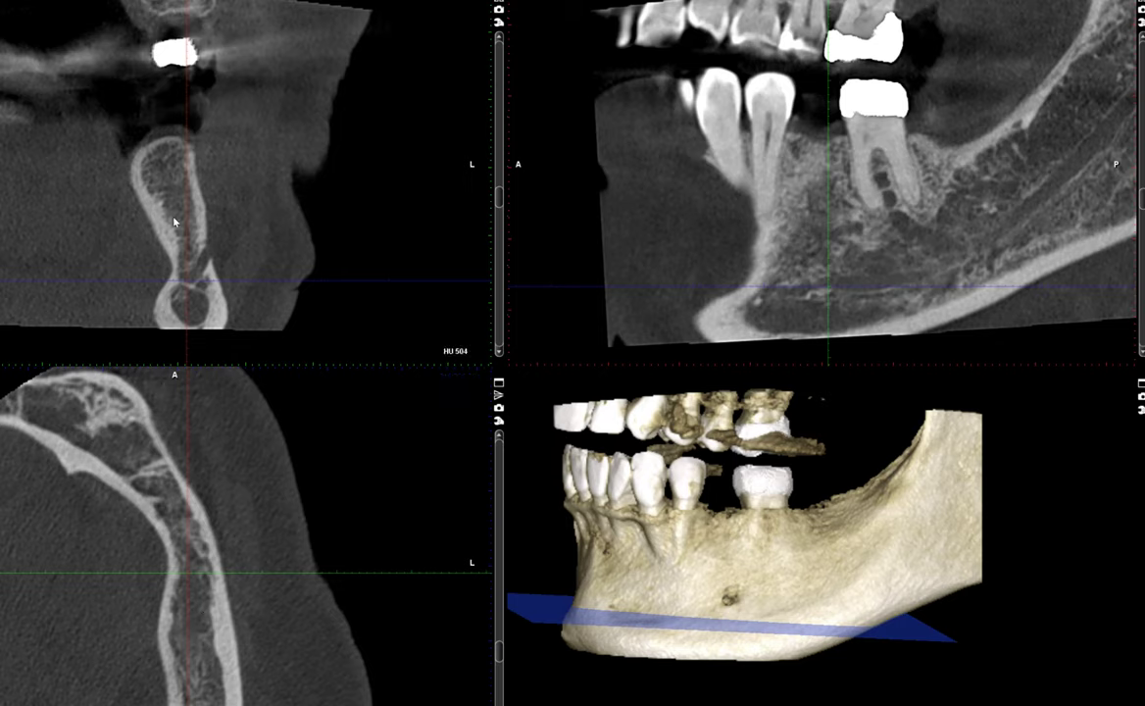
On the coronal slice through the mental foramen, measure the ridge width near the crest and just above the foramen.
drag(499, 202, 500, 118)
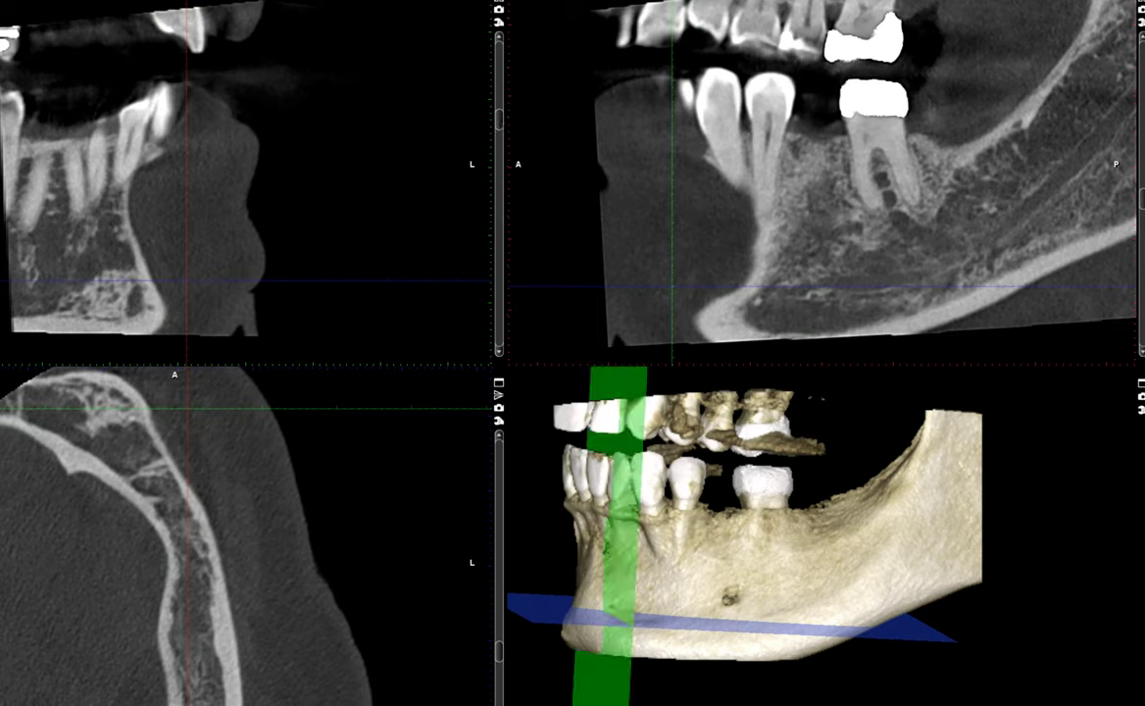
drag(502, 115, 504, 169)
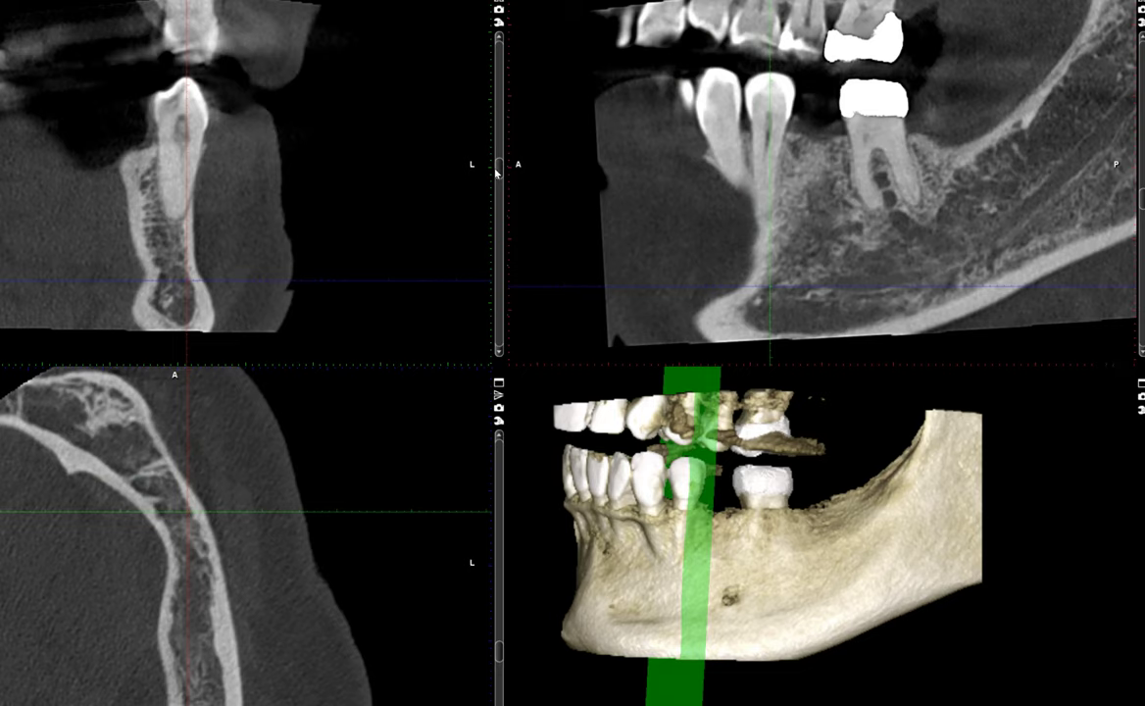
drag(497, 171, 500, 202)
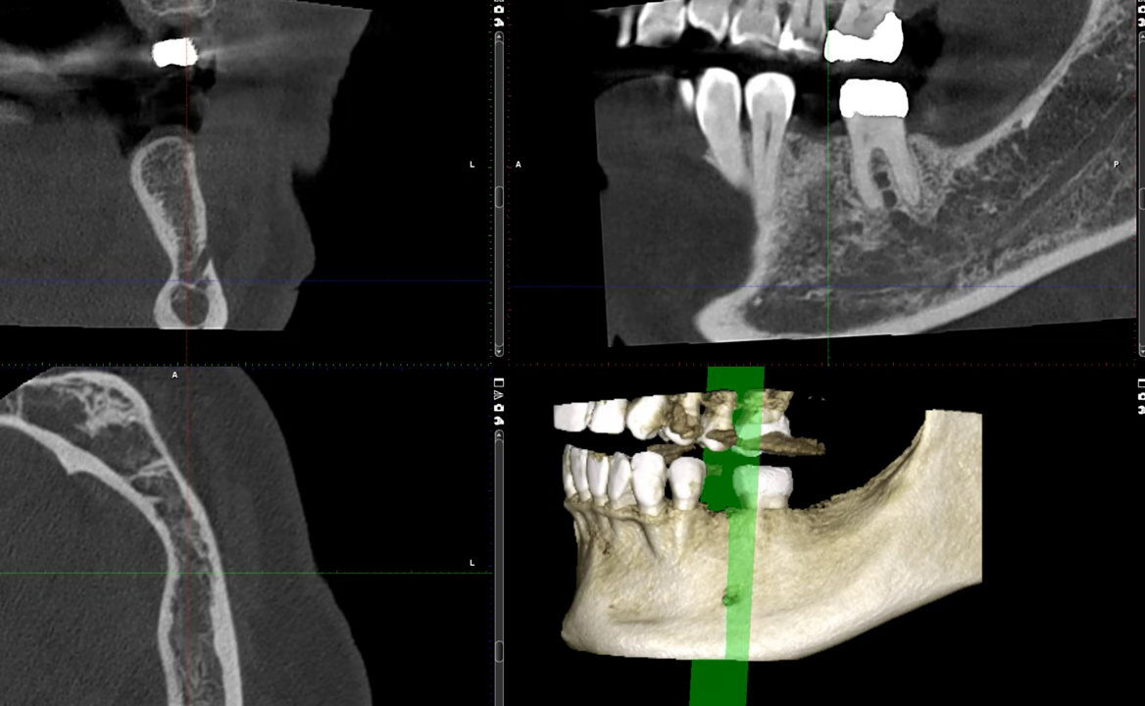
key(space)
click(134, 169)
click(194, 150)
click(175, 254)
Examine the sagittal slices lingual to the mental foramen, comparing the trabecular bone around the edentulous site and molar roots.
drag(1141, 195, 1142, 192)
drag(806, 499, 889, 539)
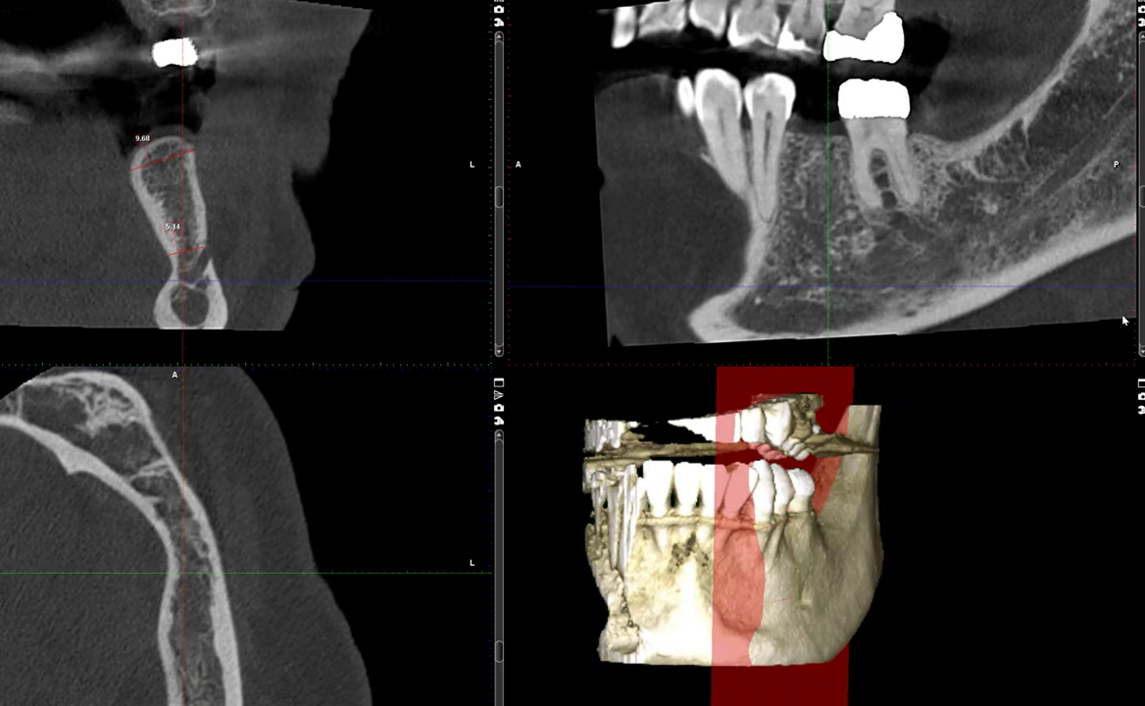
mouse_move(1141, 200)
mouse_down()
mouse_move(1141, 218)
mouse_move(1142, 194)
mouse_up()
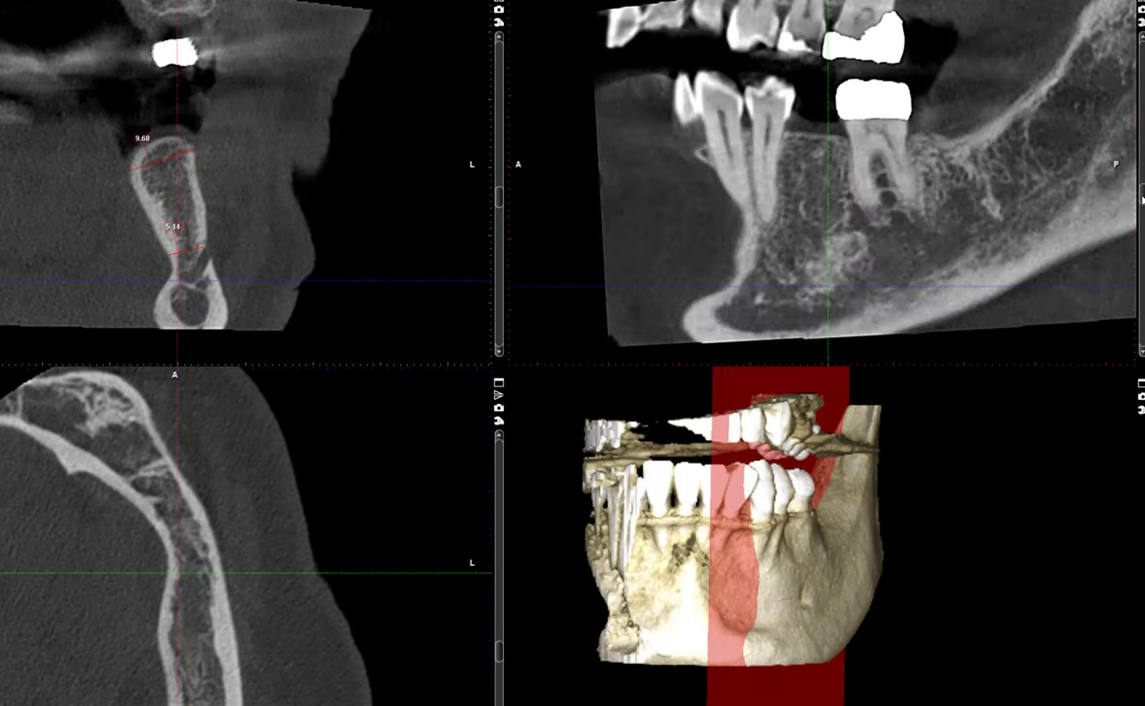
scroll(827, 214, up, 1)
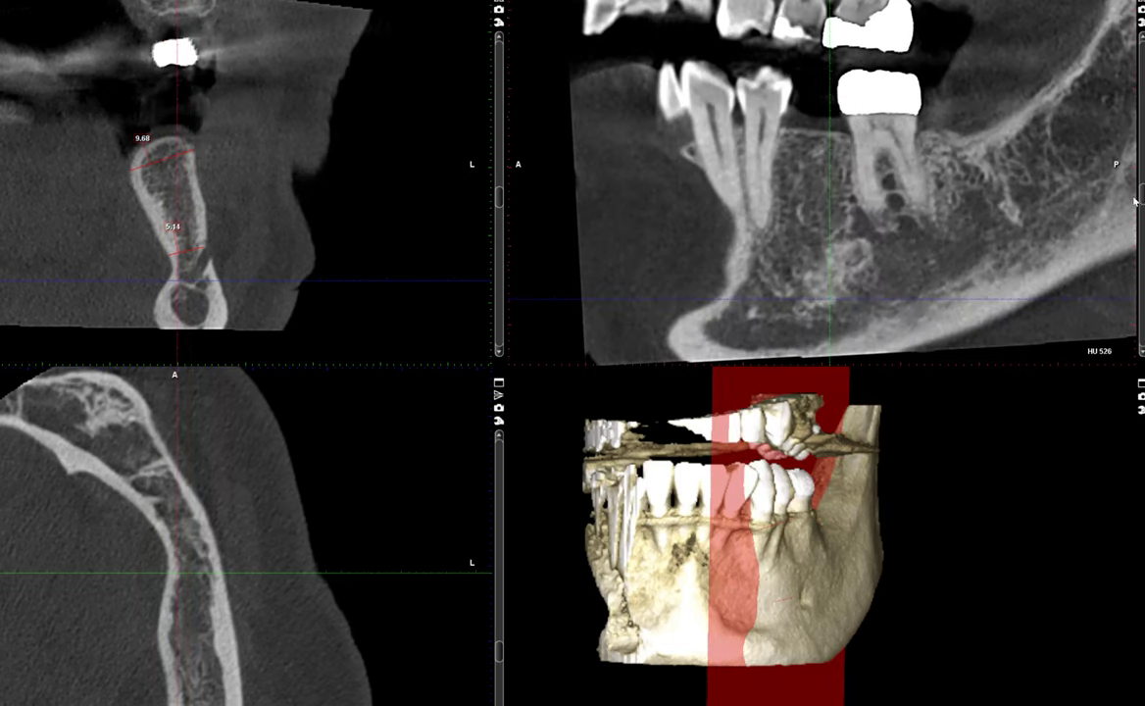
scroll(1143, 196, down, 2)
scroll(1142, 196, up, 2)
scroll(829, 204, up, 1)
scroll(841, 209, down, 2)
scroll(826, 229, up, 2)
scroll(826, 229, down, 5)
scroll(825, 230, up, 6)
scroll(826, 230, down, 2)
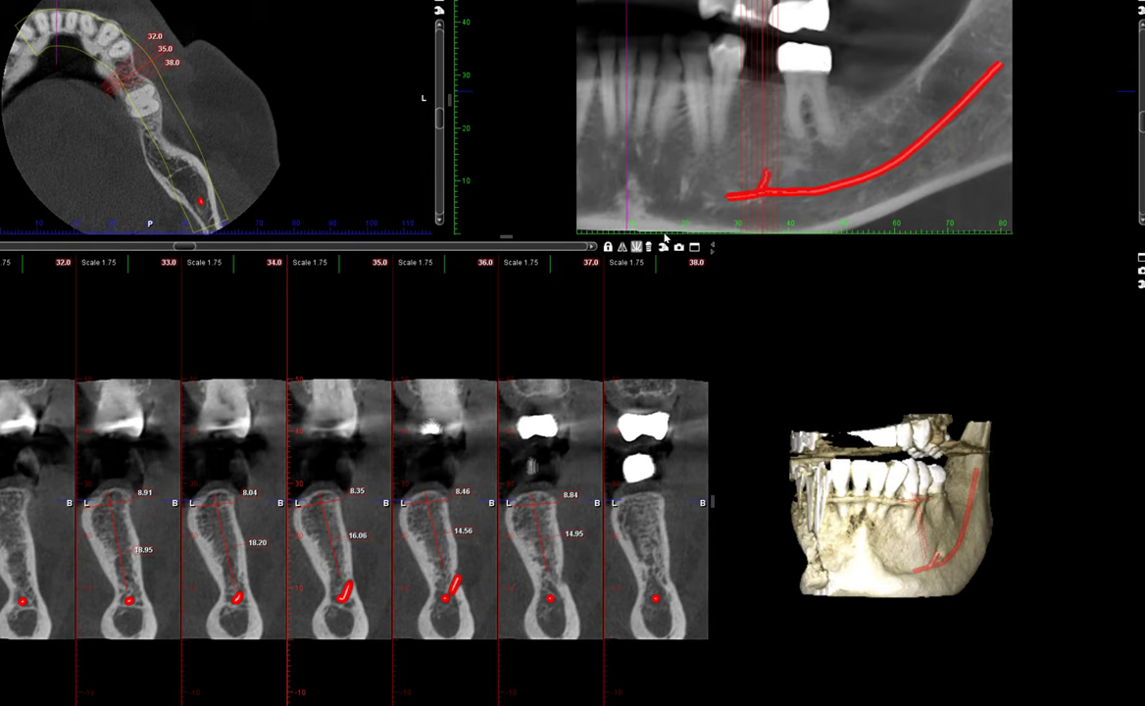
Inspect the mental foramen and traced nerve up close on the buccal side of the 3D jaw model.
drag(913, 561, 930, 562)
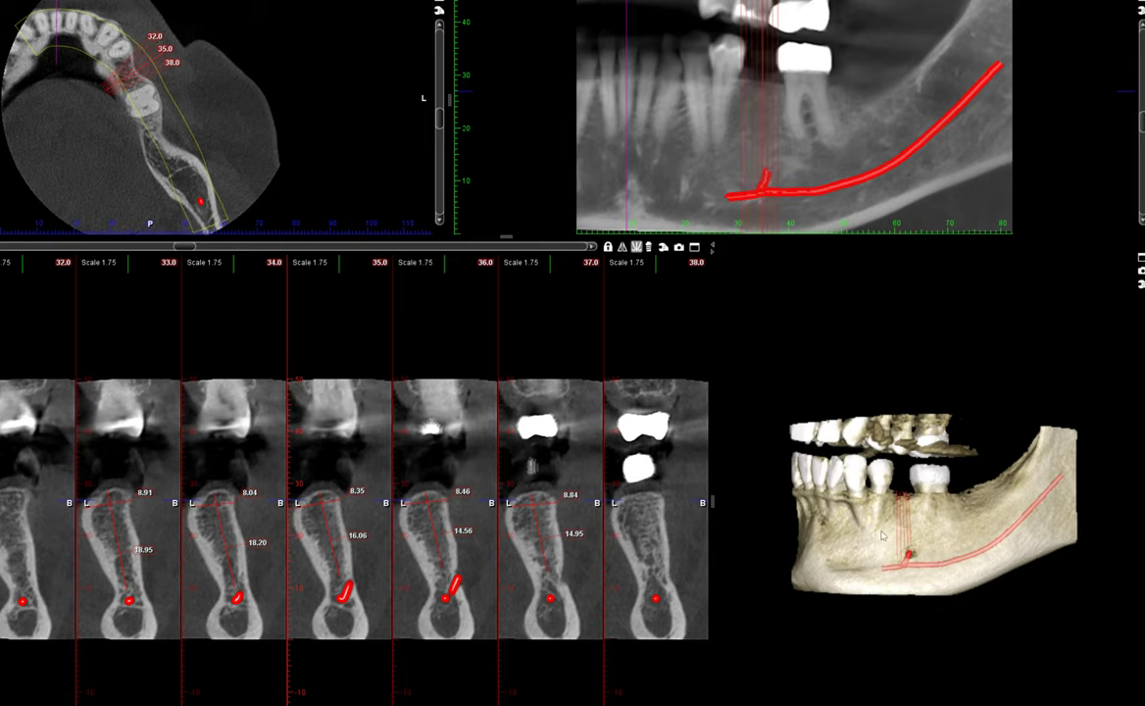
scroll(882, 536, up, 3)
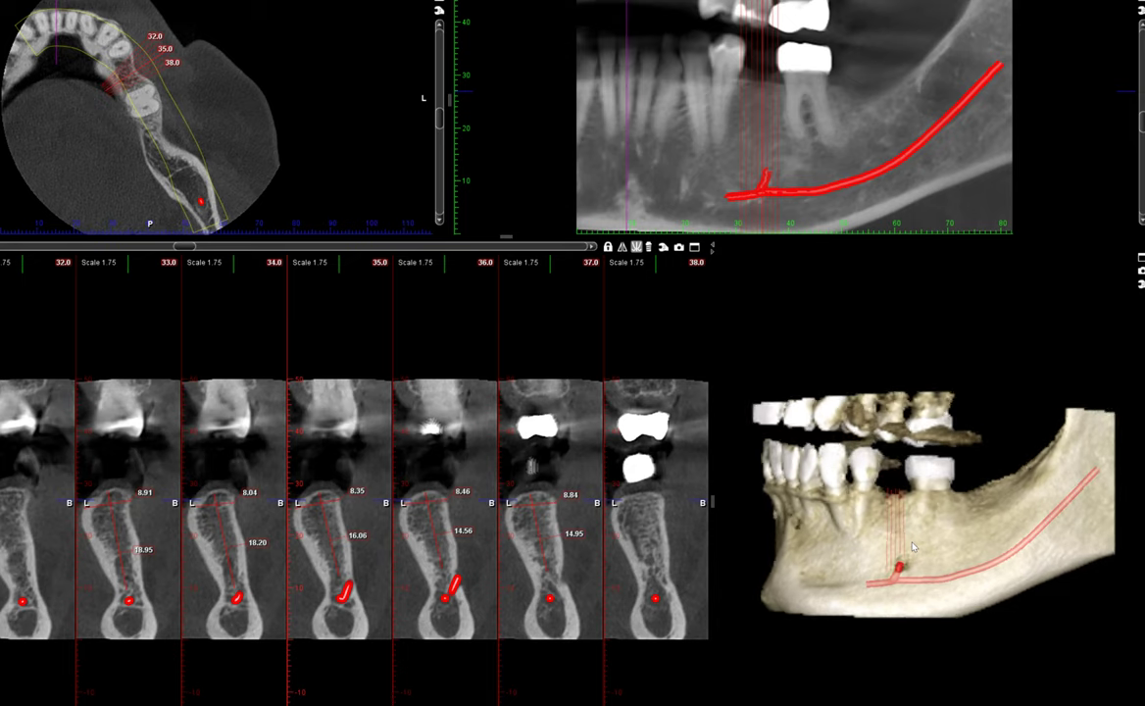
scroll(913, 546, up, 5)
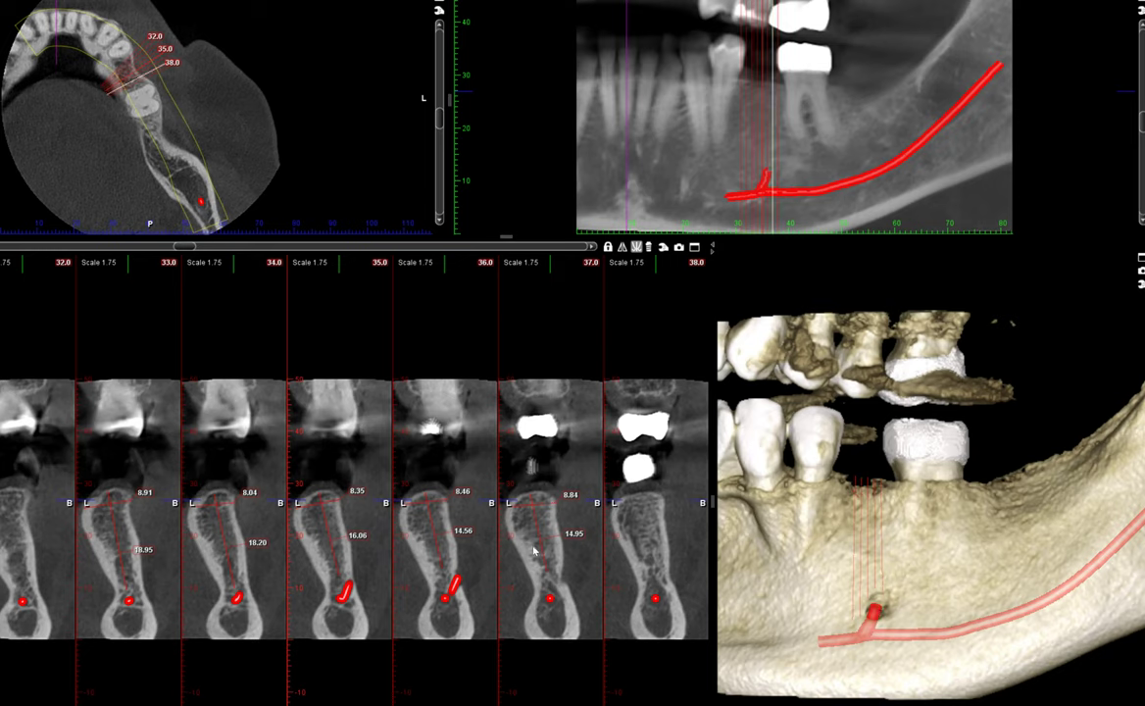
Delete the vertical bone-height measurement on cross-section 33.0.
click(146, 555)
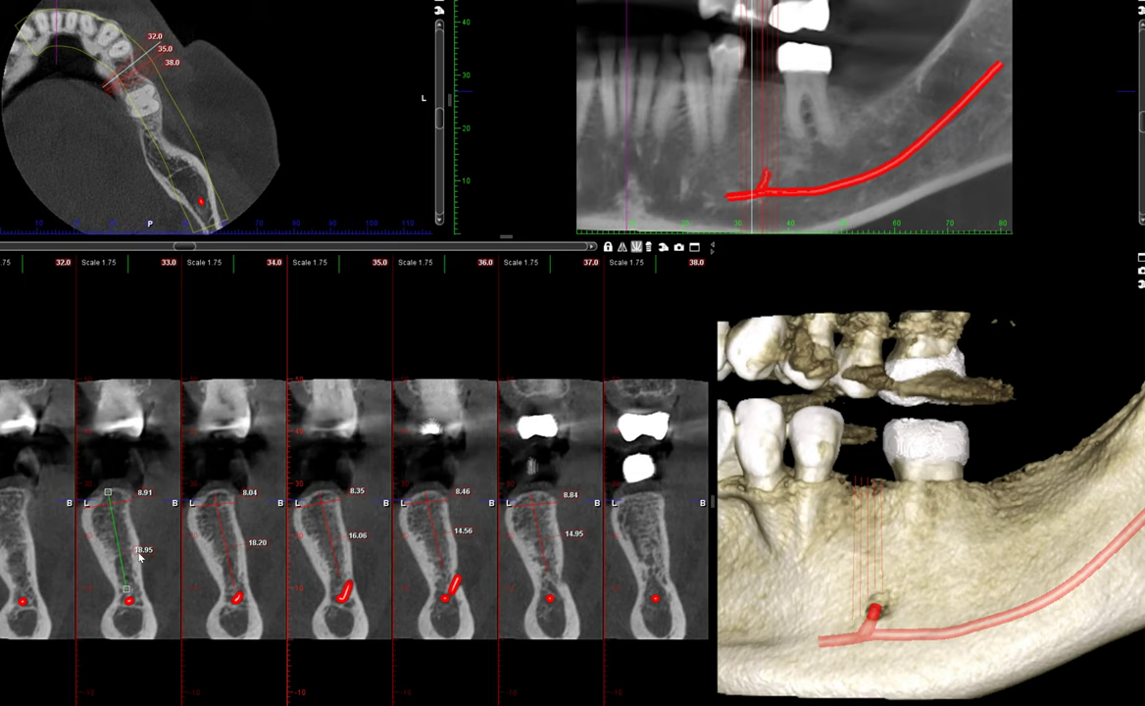
key(Delete)
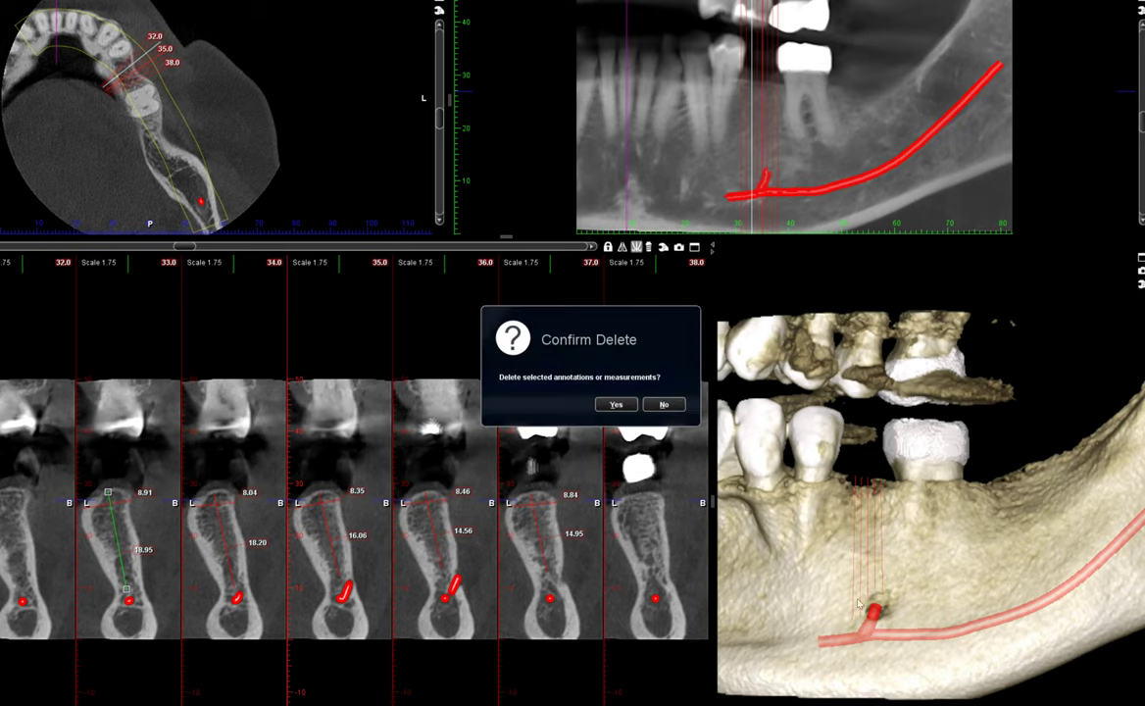
click(615, 406)
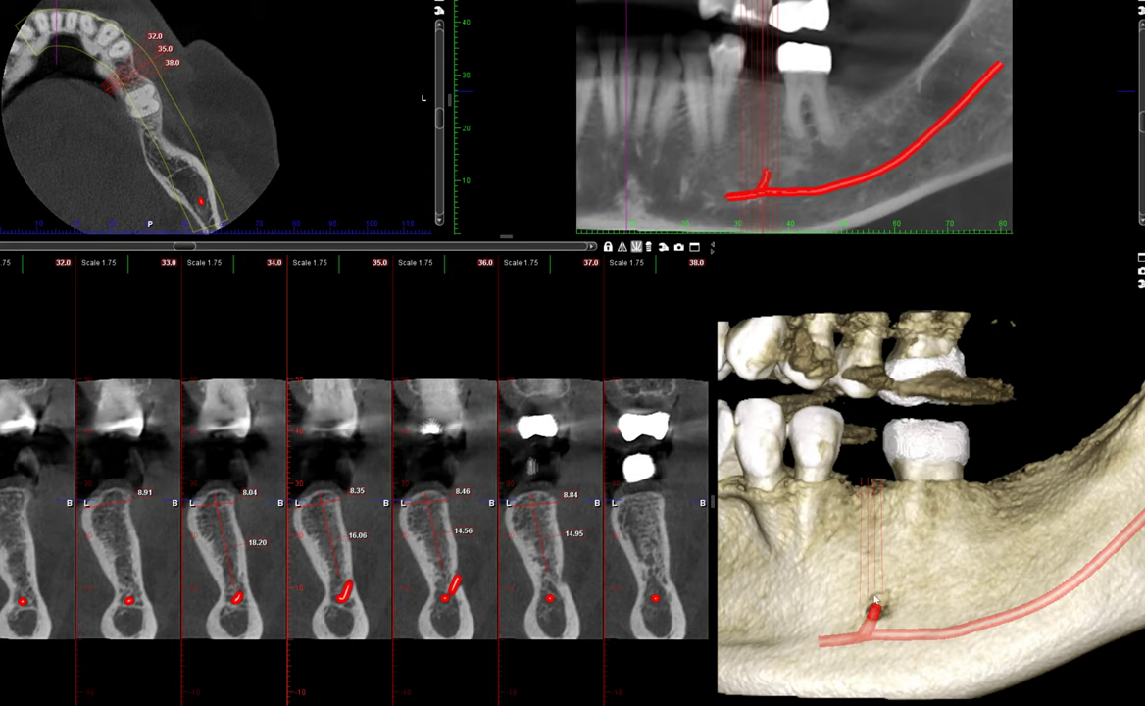
drag(869, 620, 809, 559)
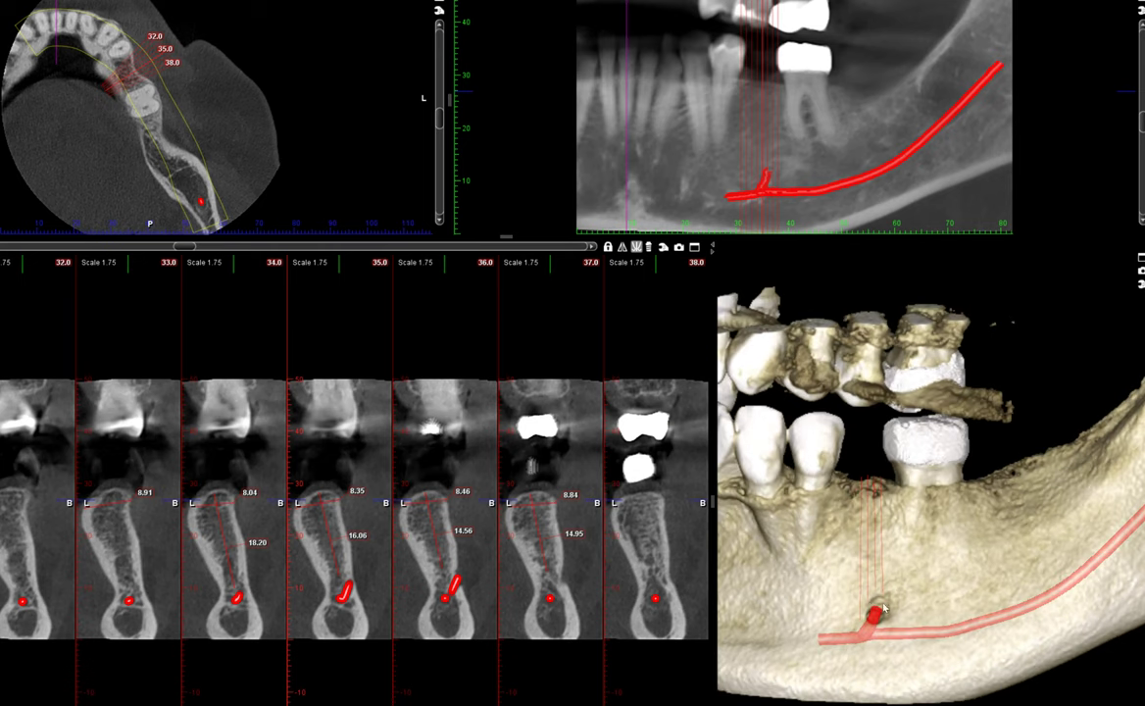